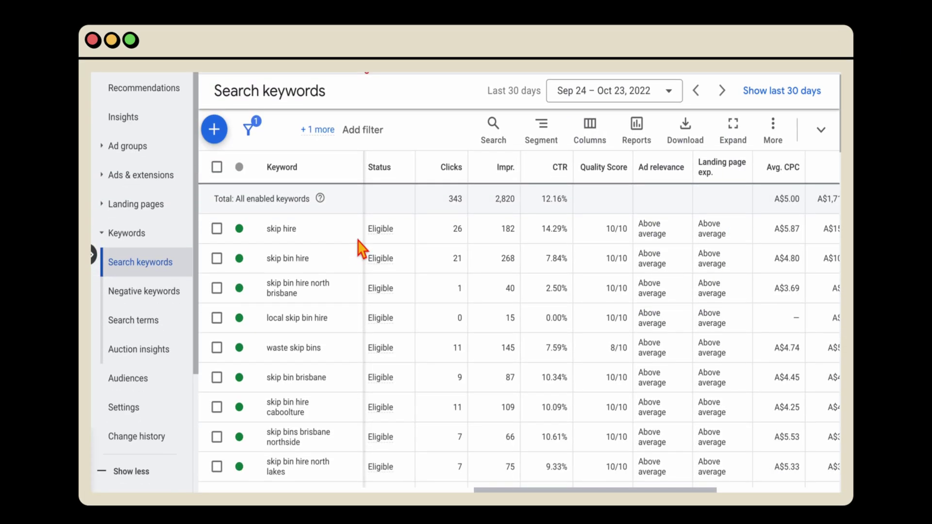
Open the Columns dropdown above the Search keywords table.
scroll(313, 223, "up", 1)
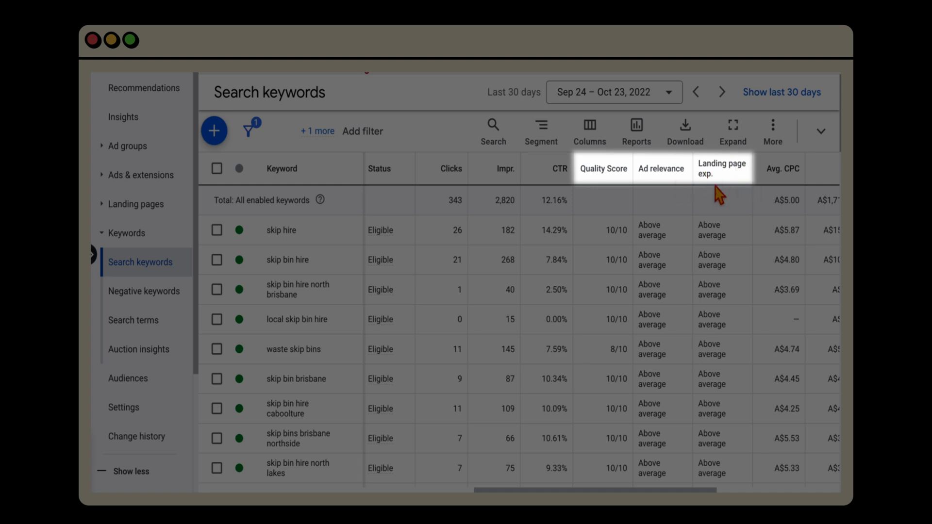
left_click(97, 258)
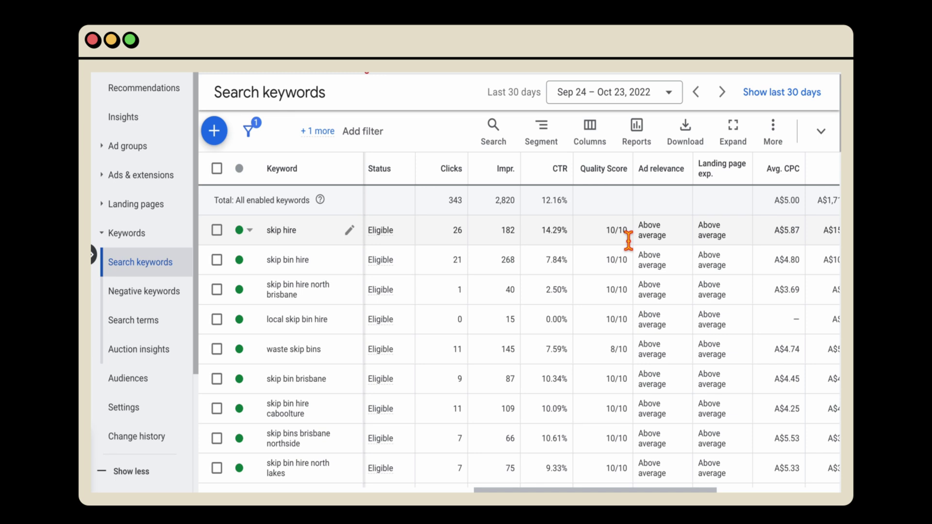
mouse_move(729, 185)
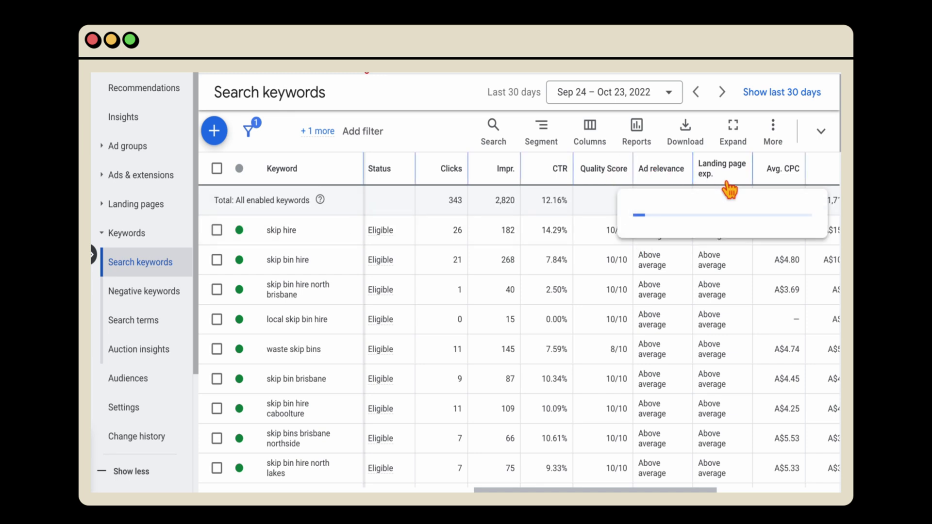
left_click(595, 141)
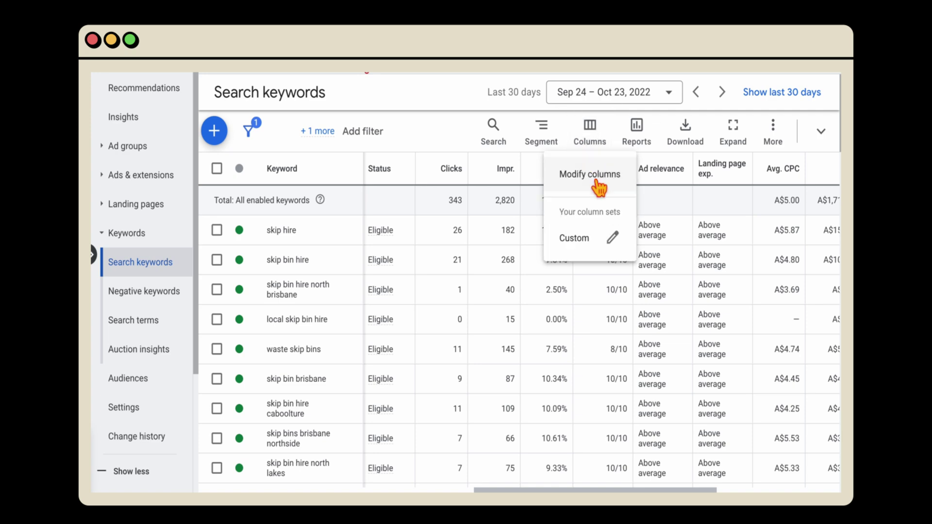
In Modify columns, search for 'ad' and tick the Ad relevance column.
left_click(598, 175)
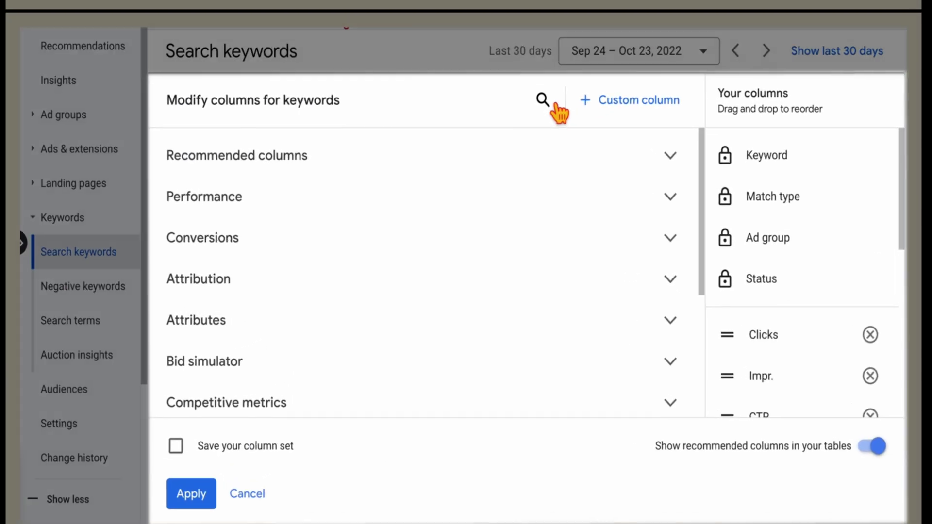
left_click(534, 134)
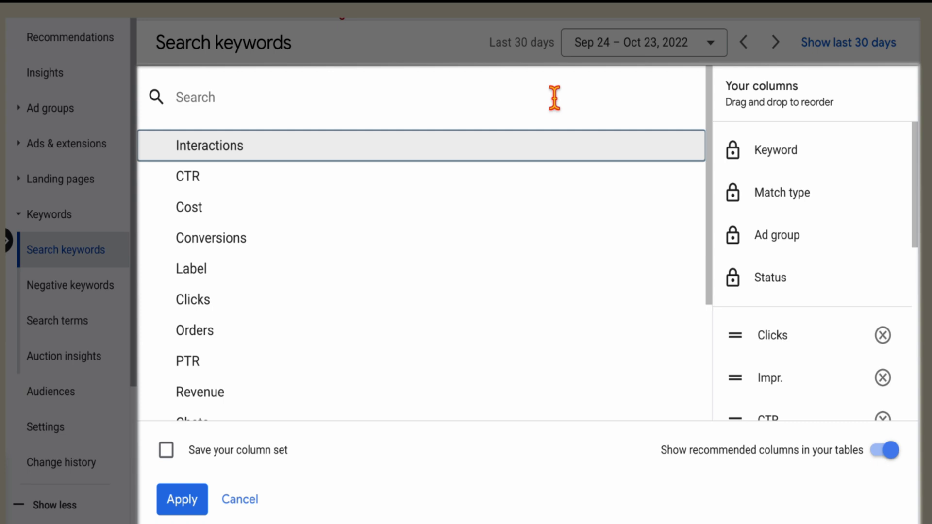
type("lan")
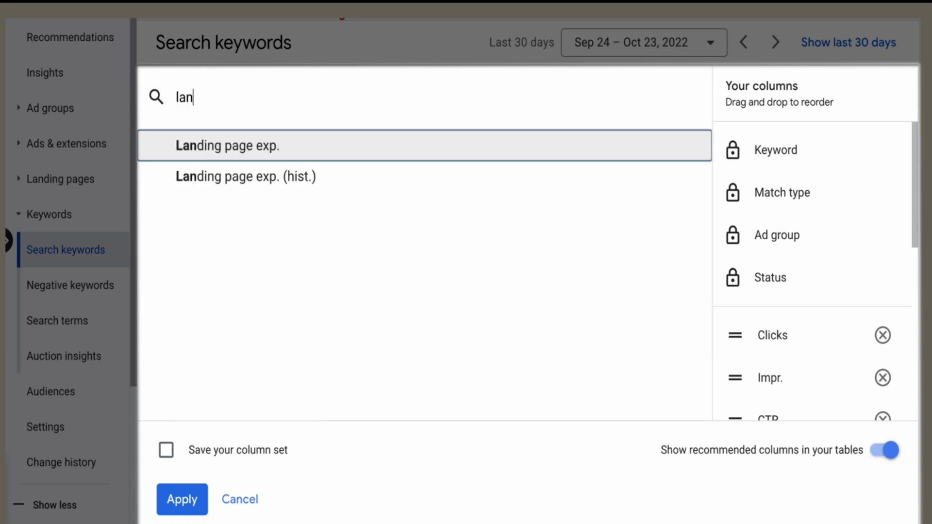
type("d")
key("BackSpace")
key("BackSpace")
key("BackSpace")
key("BackSpace")
type("ad")
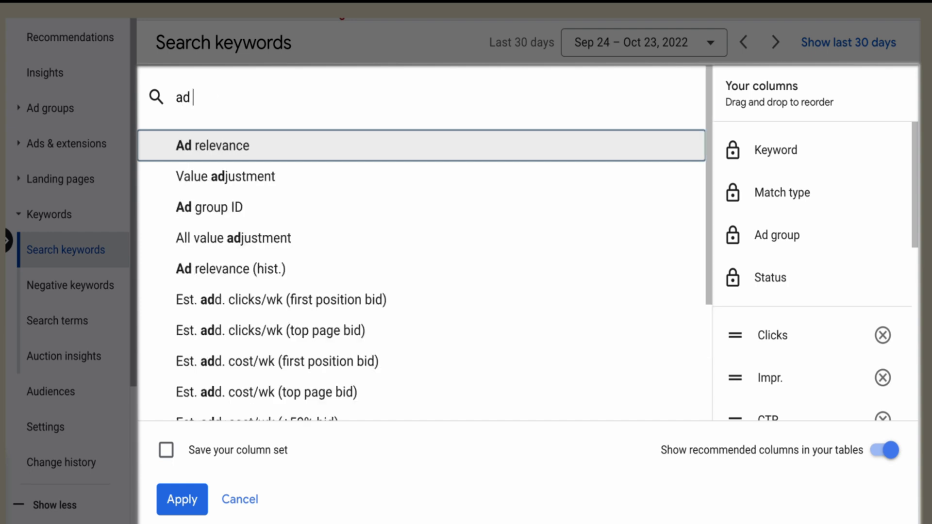
left_click(518, 154)
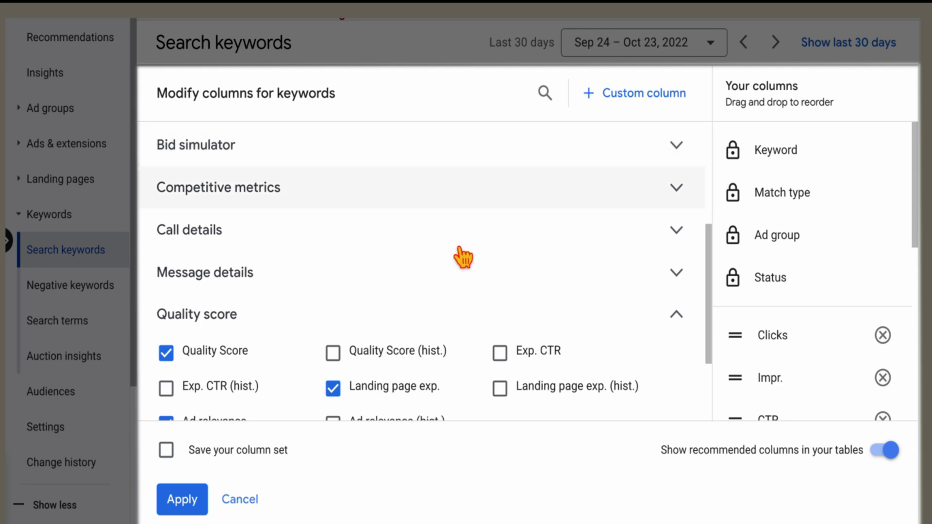
left_click(178, 378)
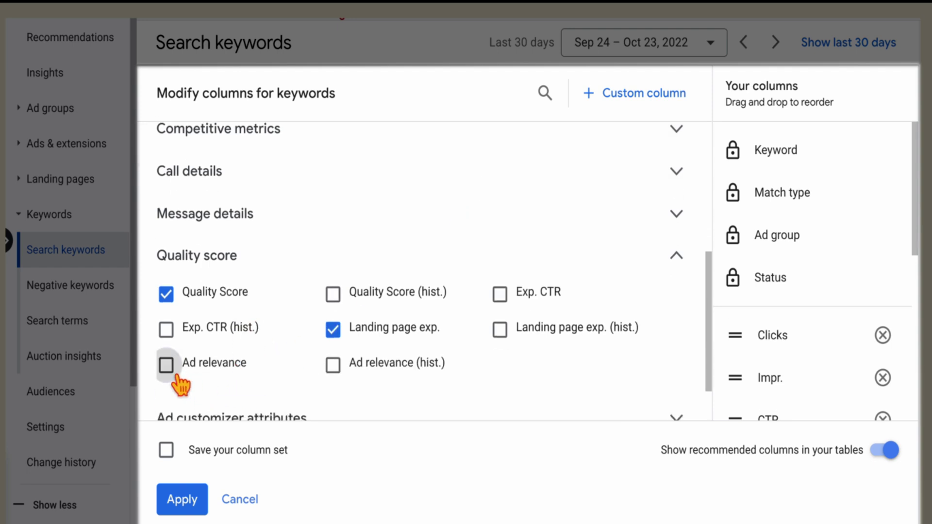
left_click(179, 378)
Move Ad relevance below Quality Score, ahead of Landing page exp., and apply the columns.
scroll(755, 400, "down", 7)
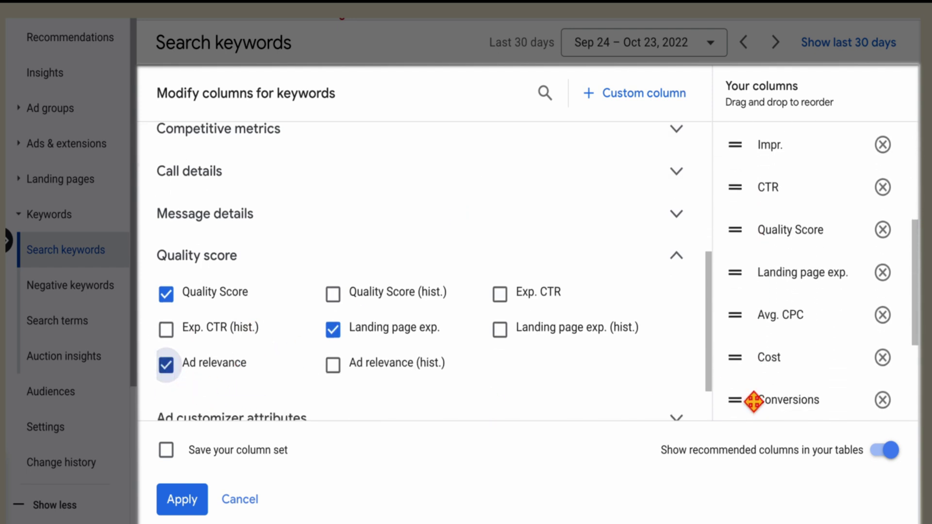
scroll(747, 396, "down", 1)
left_click_drag(741, 392, 748, 213)
scroll(750, 224, "up", 2)
left_click_drag(736, 279, 749, 225)
scroll(753, 233, "up", 2)
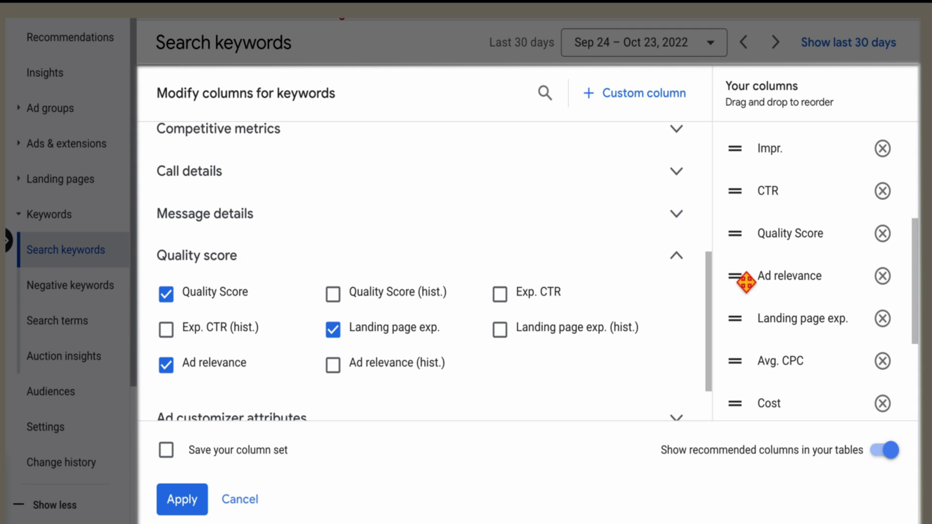
left_click(182, 500)
Scroll sideways across the keywords table to review the new Ad relevance column.
scroll(622, 297, "right", 5)
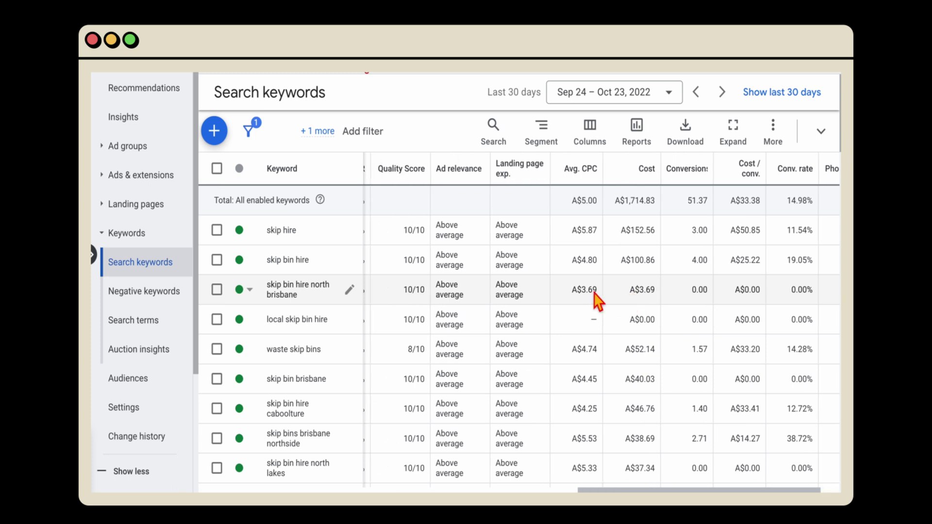
scroll(596, 299, "left", 5)
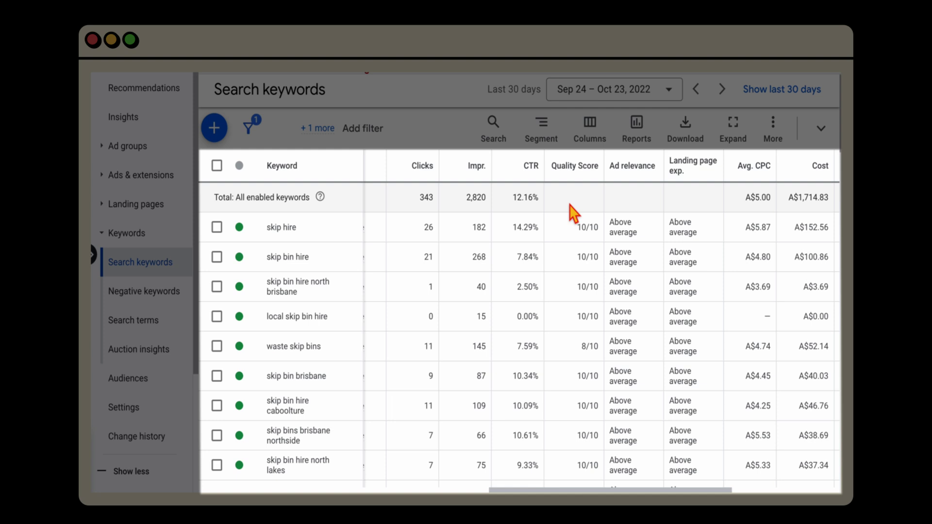
scroll(573, 212, "right", 1)
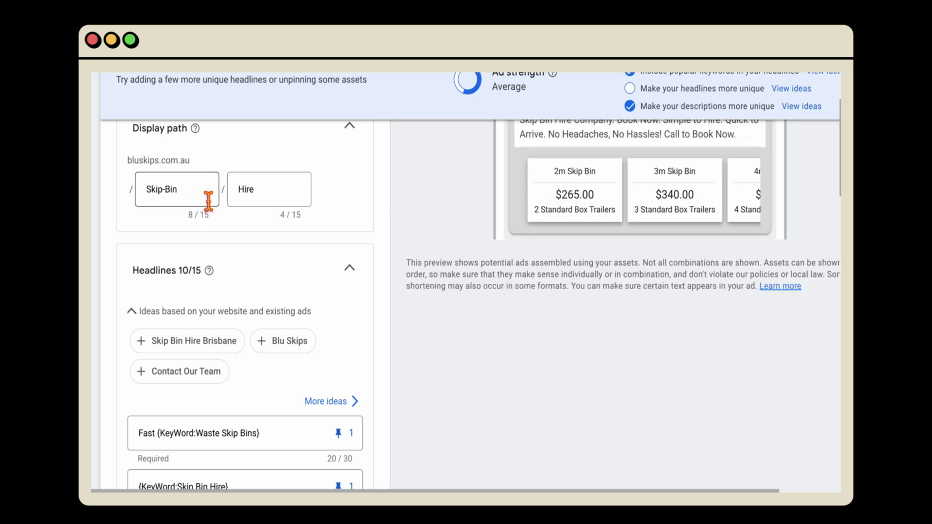
Scroll down to Descriptions and select the opening words of the first description.
scroll(208, 201, "down", 5)
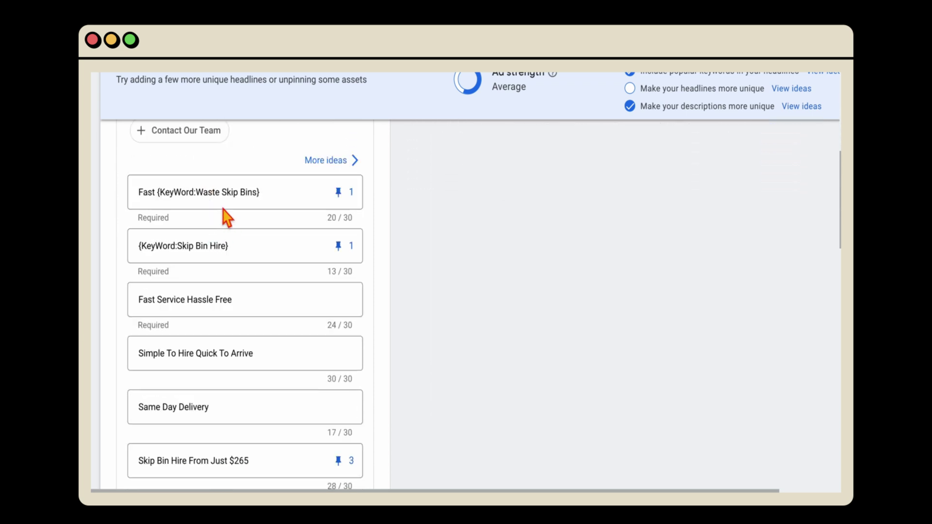
scroll(203, 277, "down", 1)
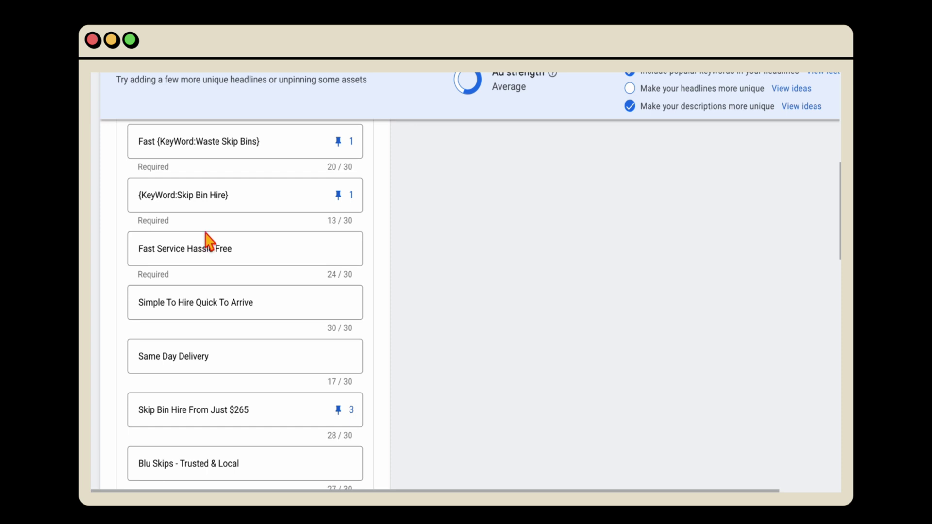
scroll(206, 238, "down", 10)
left_click(249, 217)
left_click_drag(212, 214, 281, 213)
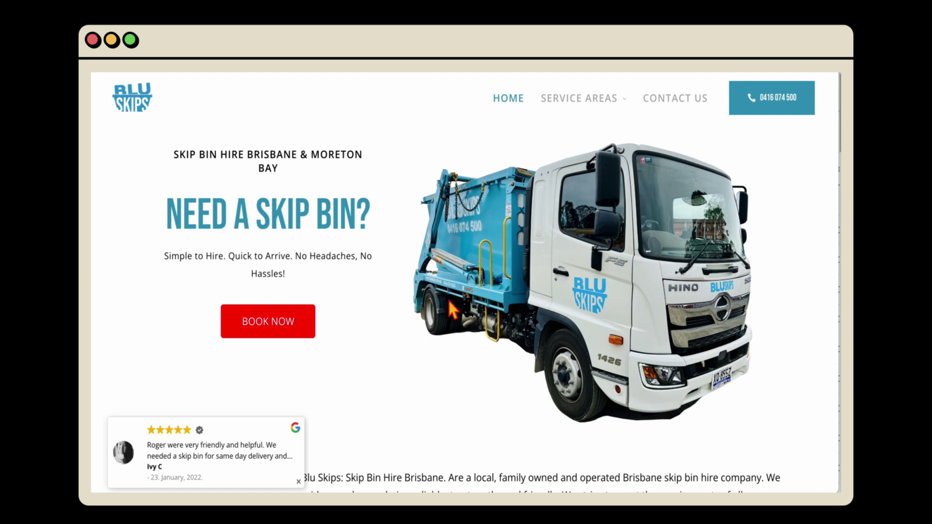
Scroll down the Blu Skips homepage to the About Blu Skips and How It Works sections.
scroll(410, 295, "down", 7)
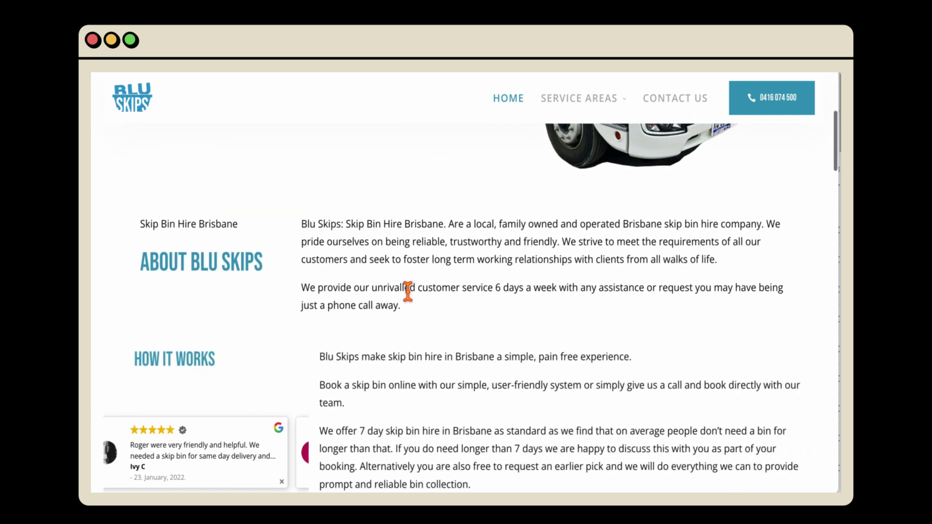
scroll(408, 291, "down", 10)
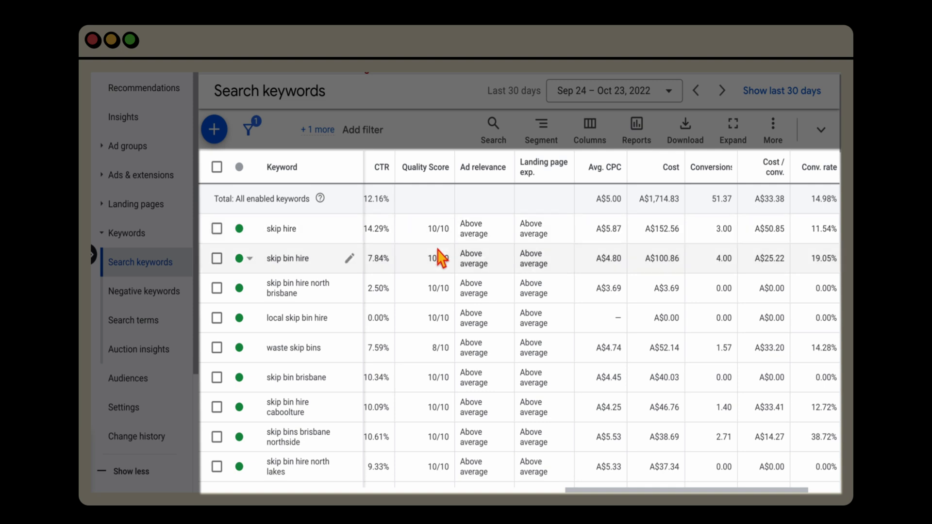
Show the help card for the Landing page exp. column header.
scroll(441, 246, "down", 5)
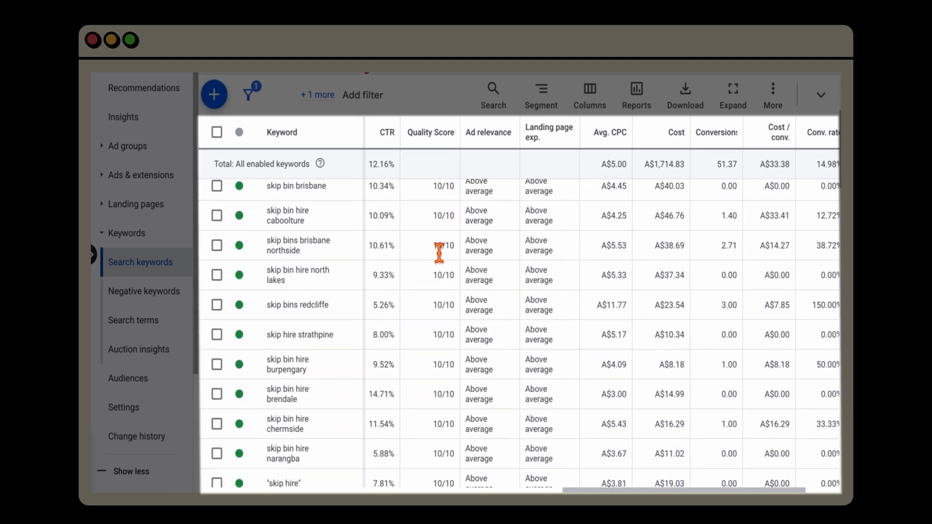
scroll(438, 252, "up", 3)
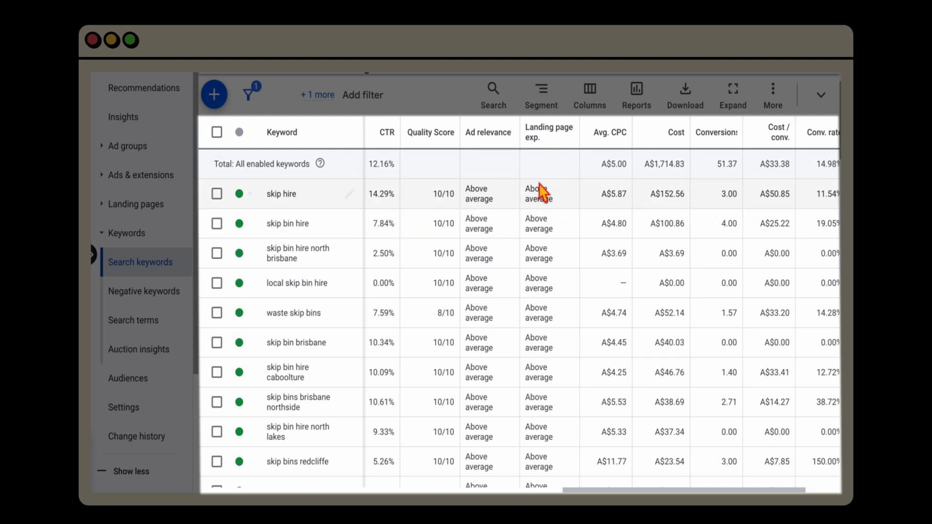
mouse_move(554, 148)
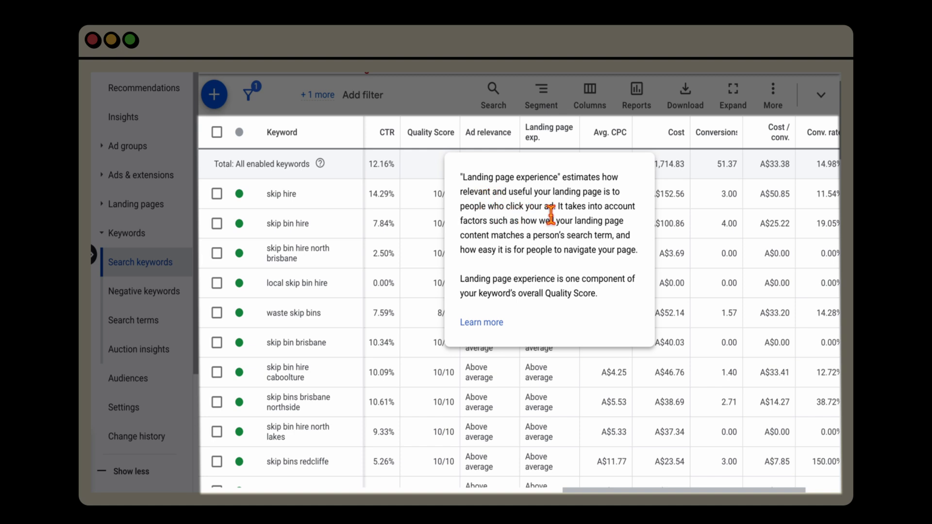
Highlight the landing page experience definition, then the sentence about how easy the page is to navigate.
left_click_drag(554, 206, 462, 172)
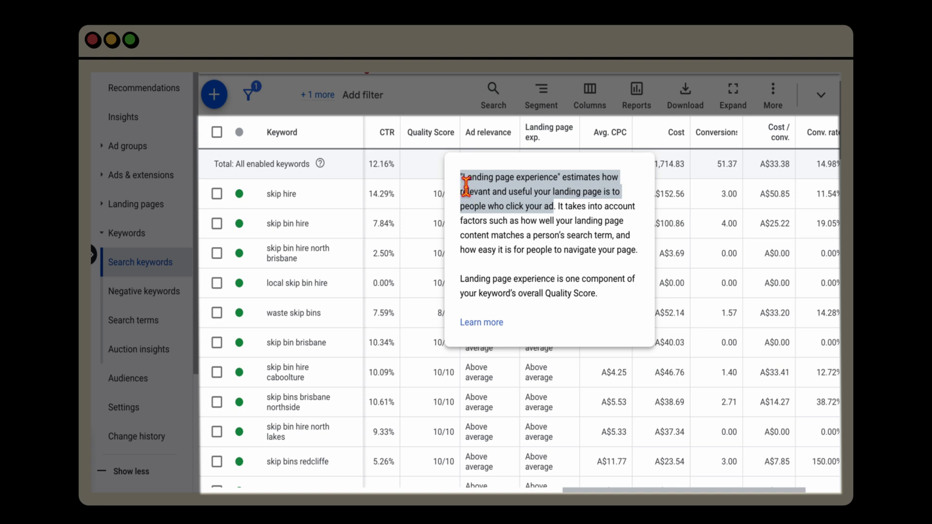
left_click(549, 232)
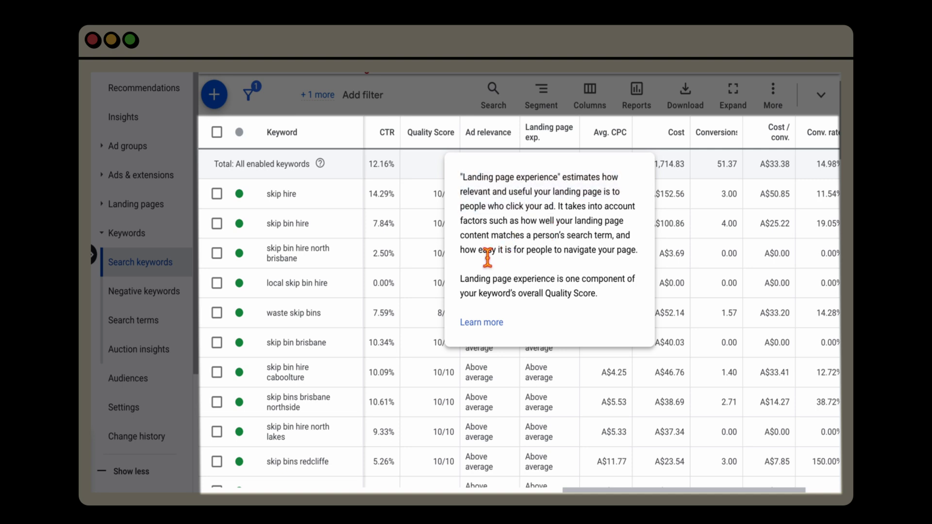
left_click(465, 255)
left_click_drag(464, 255, 643, 257)
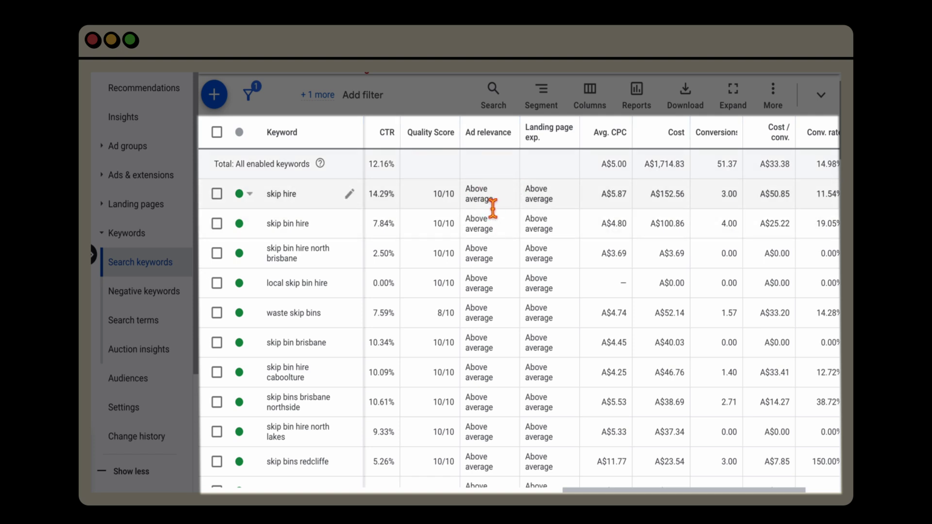
Scroll the keywords table to compare each keyword's CTR with its Quality Score, Ad relevance and Landing page exp.
scroll(493, 207, "left", 5)
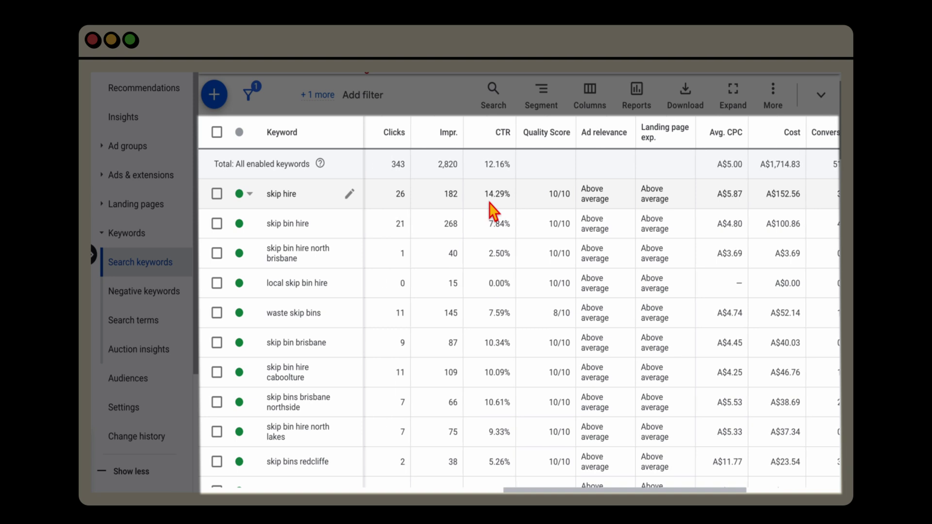
scroll(489, 208, "right", 3)
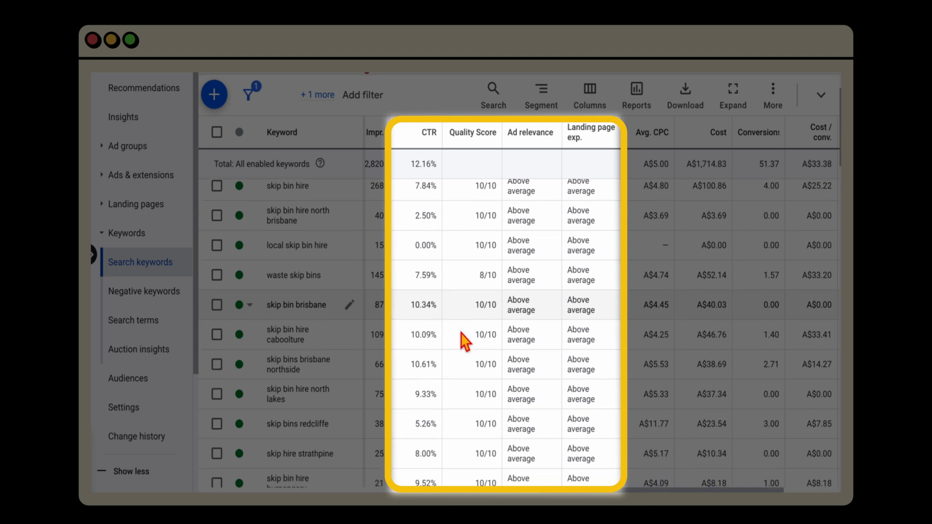
scroll(538, 262, "up", 2)
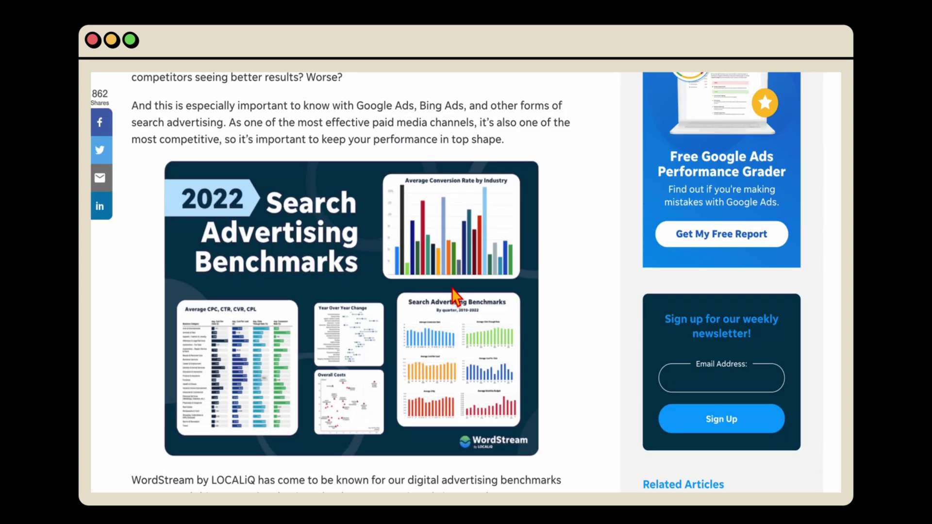
Scroll the WordStream 2022 benchmarks article down to its all-metrics table by industry.
scroll(453, 294, "up", 8)
scroll(455, 294, "down", 6)
scroll(453, 294, "down", 15)
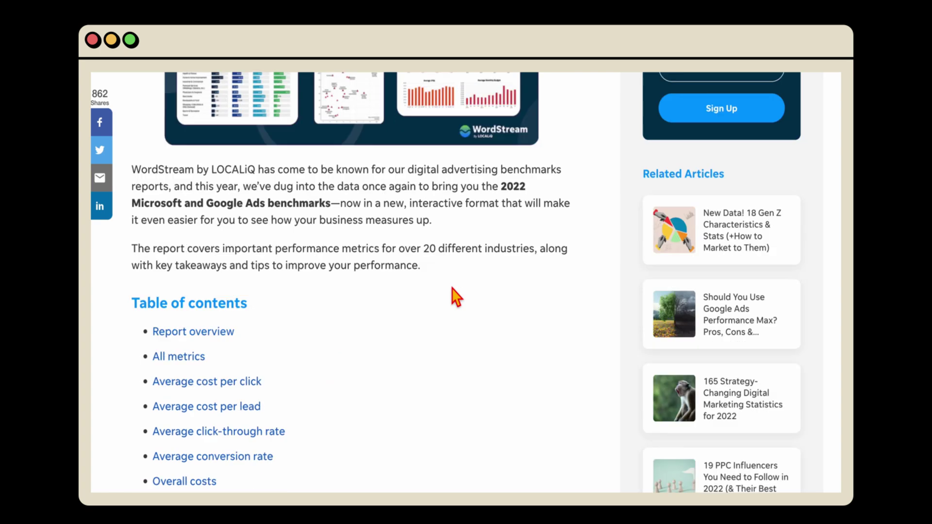
scroll(451, 286, "down", 12)
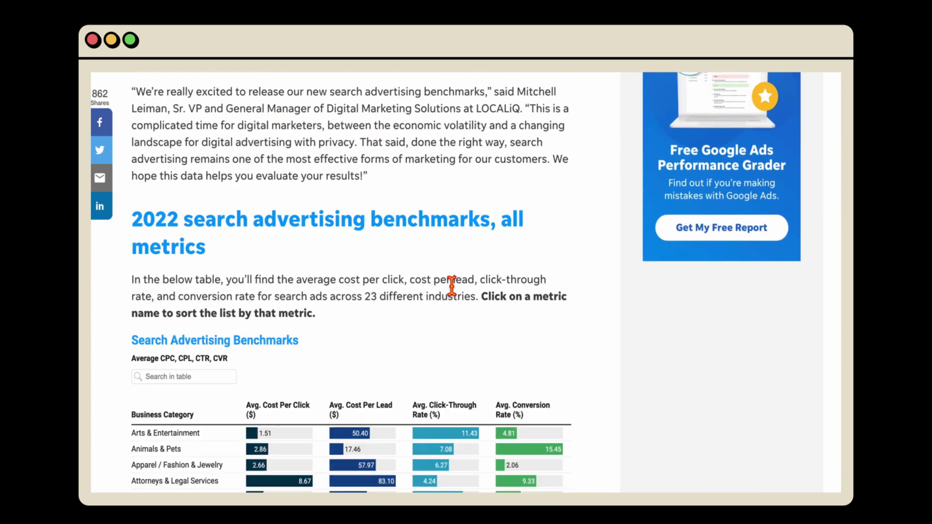